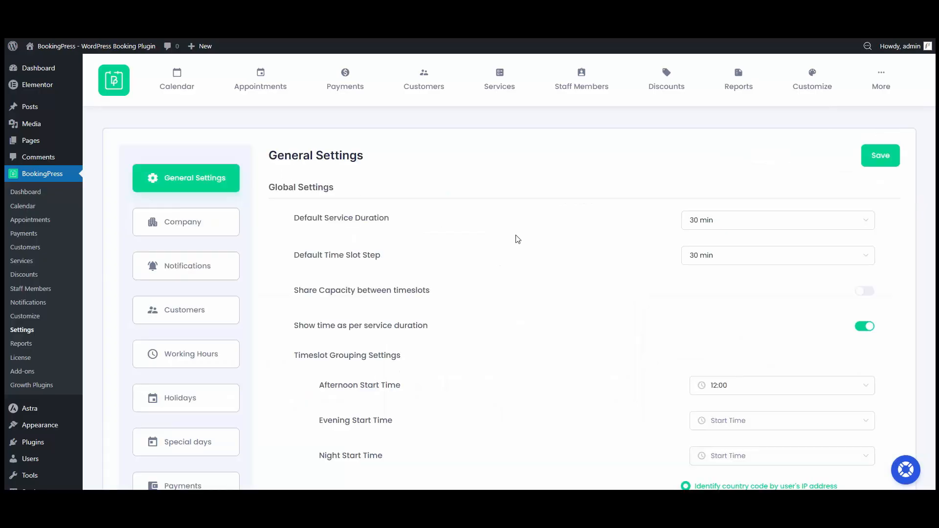
Look through the General Settings page and review the available Default Service Duration options.
{"action": "scroll", "coordinate": [621, 266], "scroll_direction": "down", "scroll_amount": 5}
{"action": "scroll", "coordinate": [721, 294], "scroll_direction": "down", "scroll_amount": 12}
{"action": "scroll", "coordinate": [647, 398], "scroll_direction": "up", "scroll_amount": 17}
{"action": "left_click", "coordinate": [694, 224]}
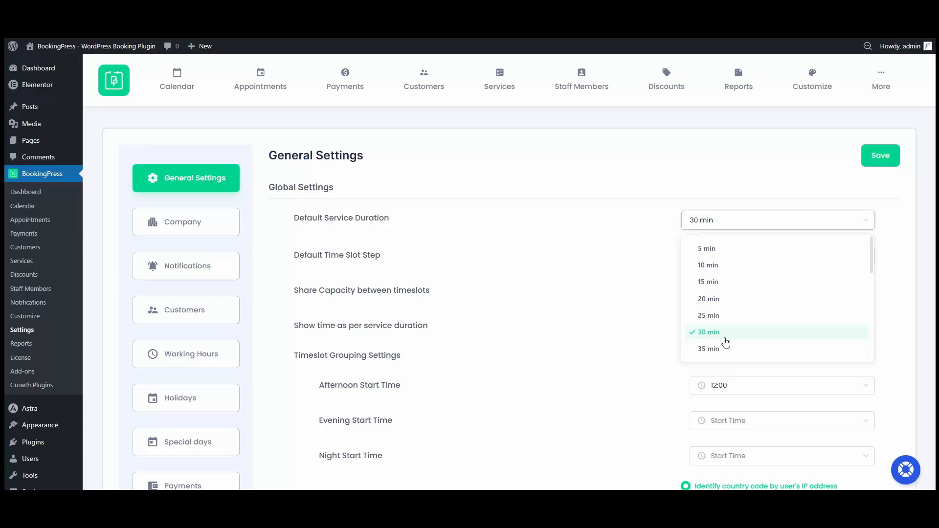
{"action": "left_click", "coordinate": [627, 319]}
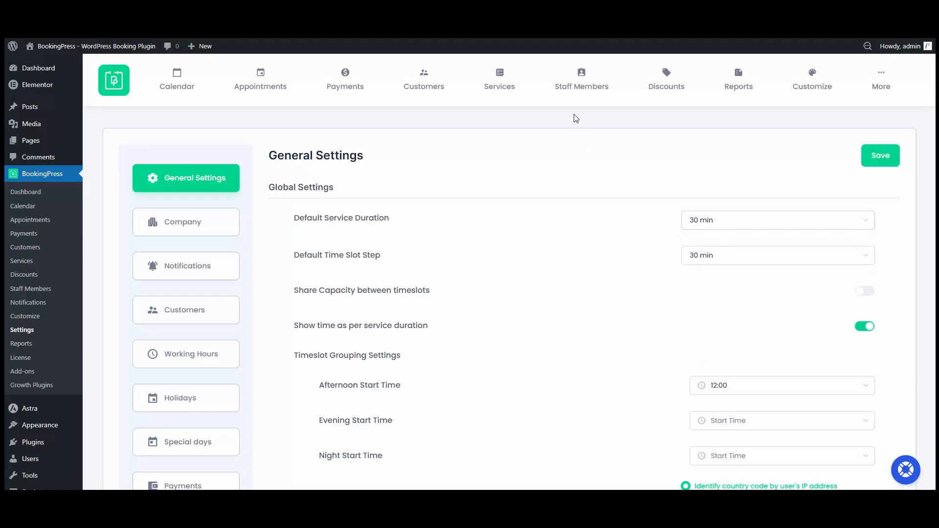
Go to the services list and open a new service form to check its default duration.
{"action": "left_click", "coordinate": [506, 93]}
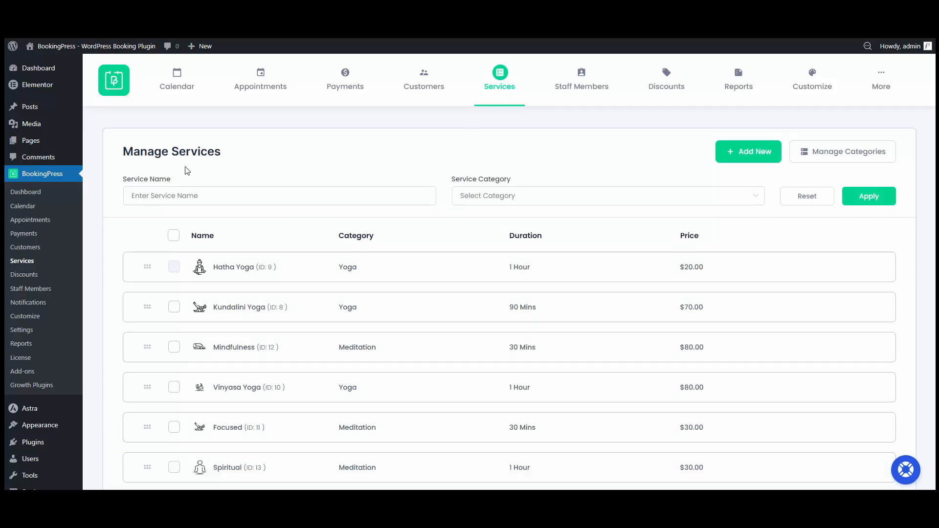
{"action": "left_click", "coordinate": [737, 159]}
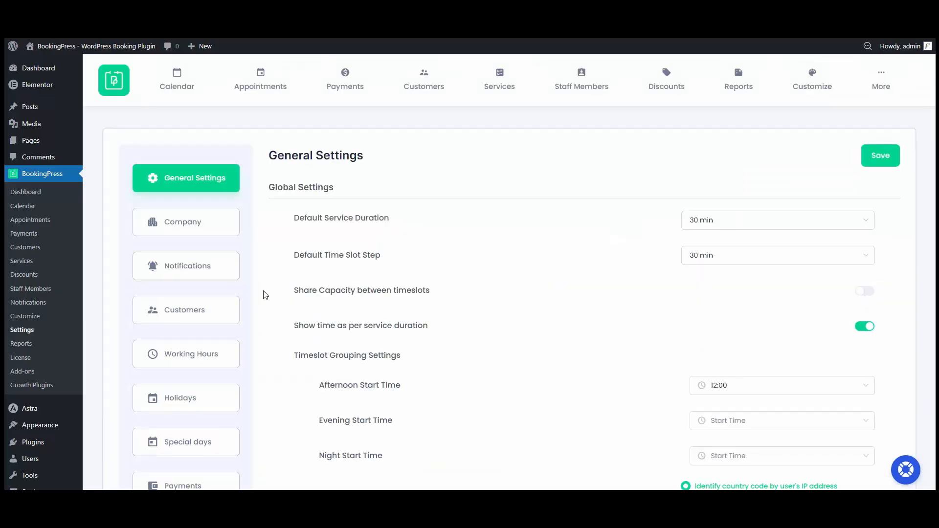
Set the Default Service Duration to 1 h in General Settings and save the settings.
{"action": "left_click", "coordinate": [722, 226]}
{"action": "scroll", "coordinate": [727, 331], "scroll_direction": "down", "scroll_amount": 4}
{"action": "left_click", "coordinate": [722, 337]}
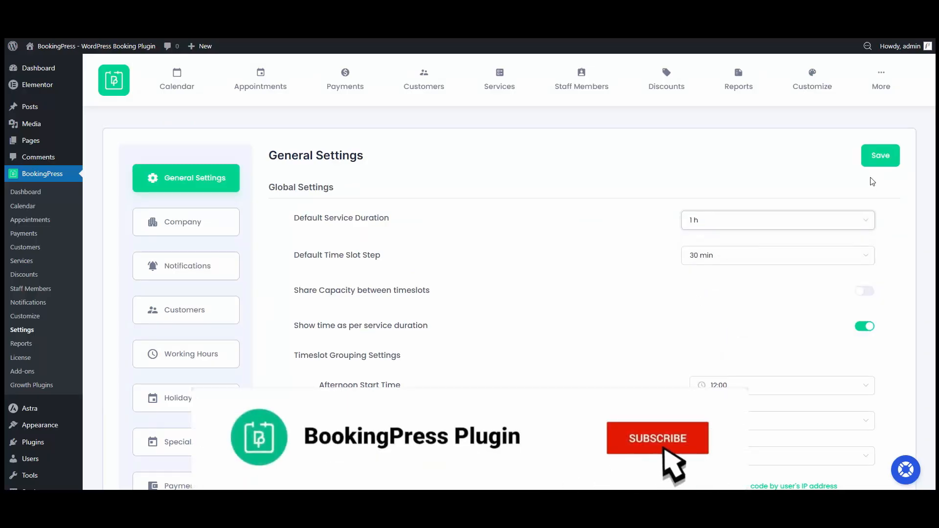
{"action": "left_click", "coordinate": [881, 155]}
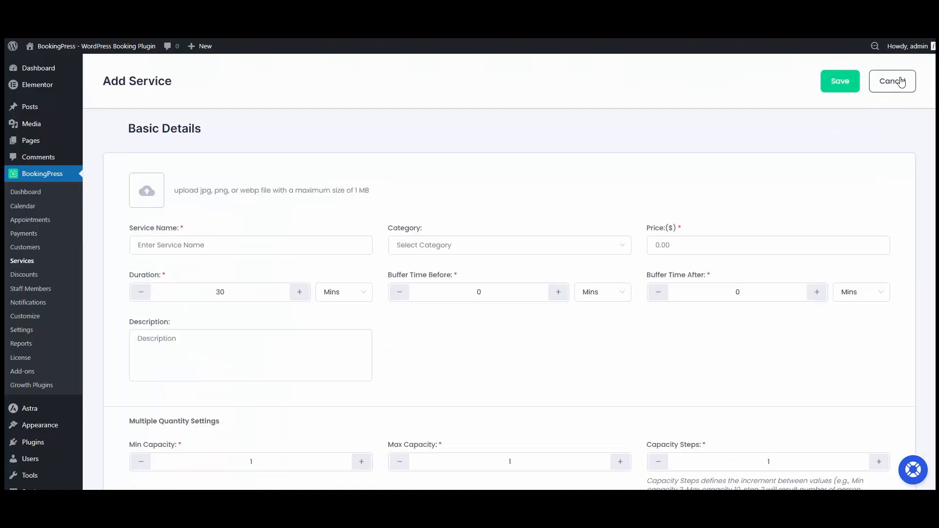
Cancel the open Add Service form and start a new service to check the updated default duration.
{"action": "left_click", "coordinate": [896, 80]}
{"action": "mouse_move", "coordinate": [901, 81]}
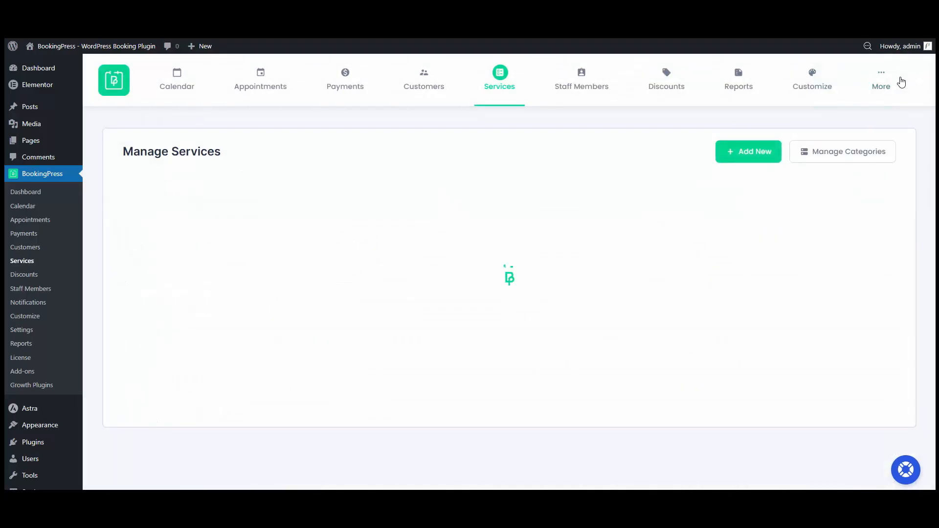
{"action": "left_click", "coordinate": [734, 158]}
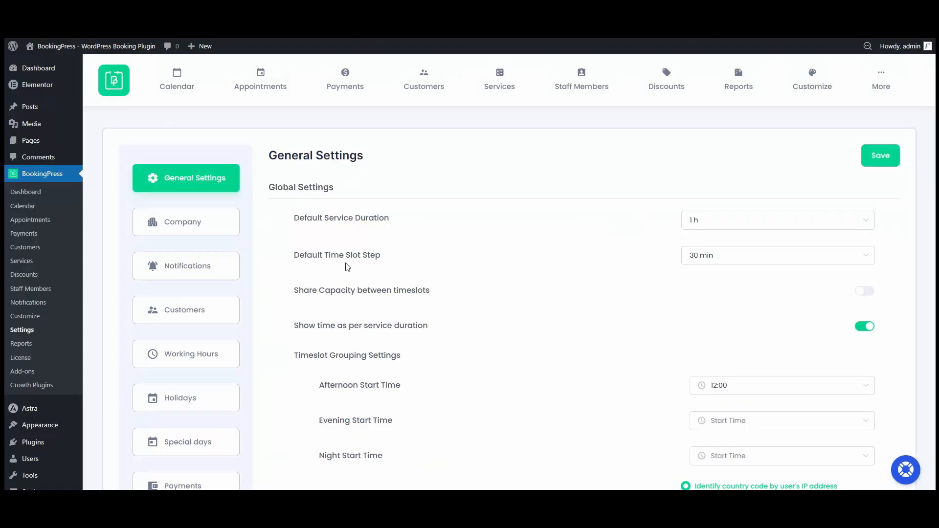
Review the available intervals for Default Time Slot Step in General Settings.
{"action": "left_click", "coordinate": [707, 256]}
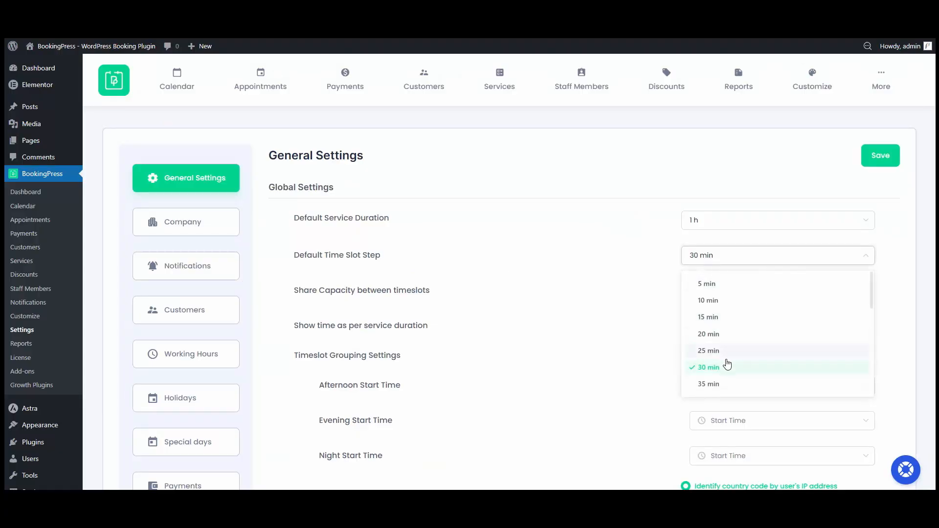
{"action": "scroll", "coordinate": [723, 342], "scroll_direction": "down", "scroll_amount": 5}
{"action": "scroll", "coordinate": [728, 342], "scroll_direction": "up", "scroll_amount": 4}
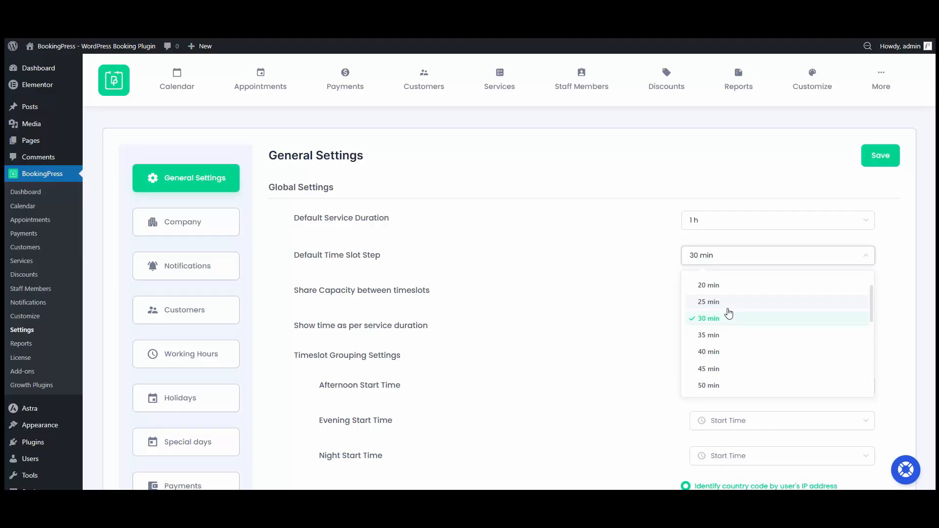
{"action": "left_click", "coordinate": [650, 292]}
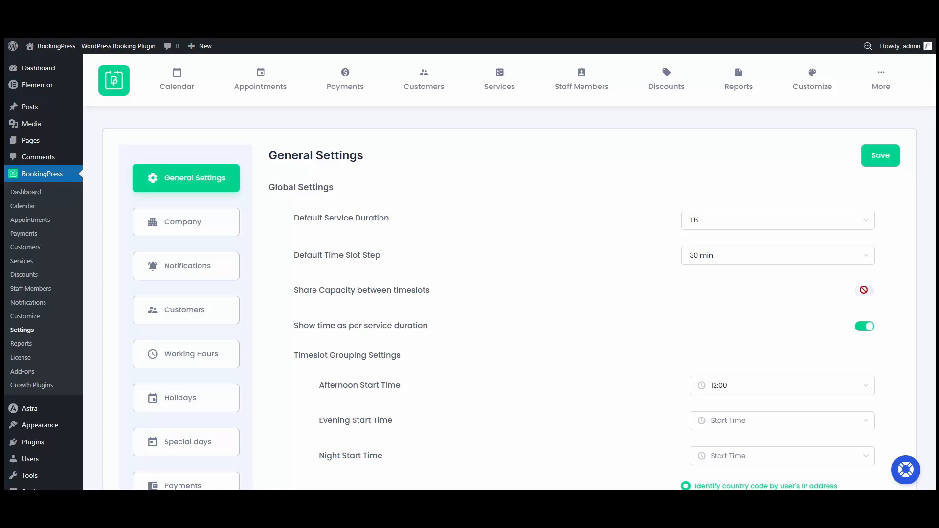
Try Share Capacity between timeslots with Show time as per service duration disabled, and re-enable the latter.
{"action": "left_click", "coordinate": [866, 326]}
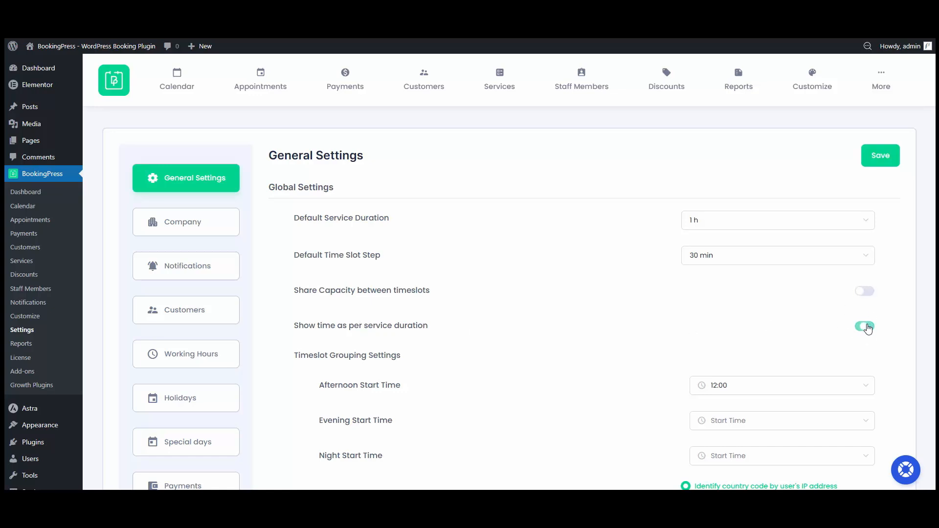
{"action": "left_click", "coordinate": [865, 292]}
{"action": "left_click", "coordinate": [865, 327]}
Review the available Afternoon Start Time options in the Timeslot Grouping Settings.
{"action": "scroll", "coordinate": [782, 325], "scroll_direction": "down", "scroll_amount": 2}
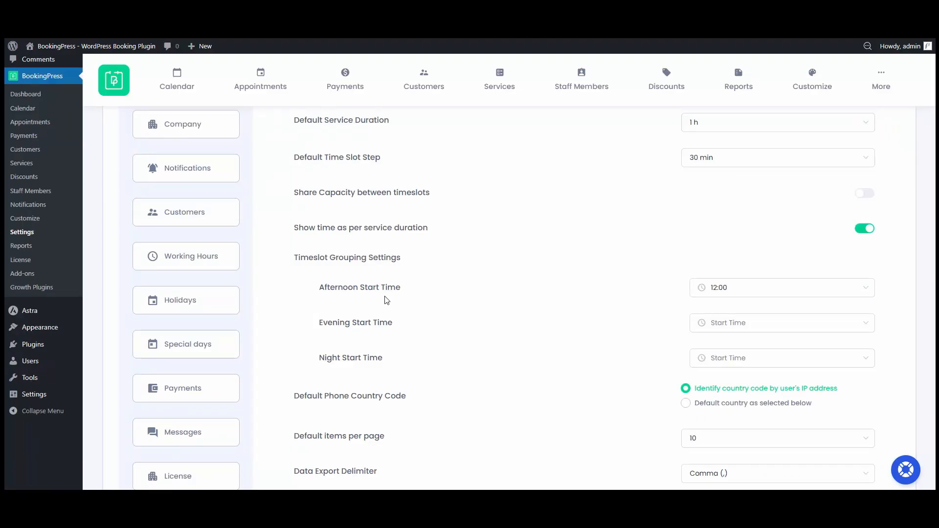
{"action": "left_click", "coordinate": [741, 293]}
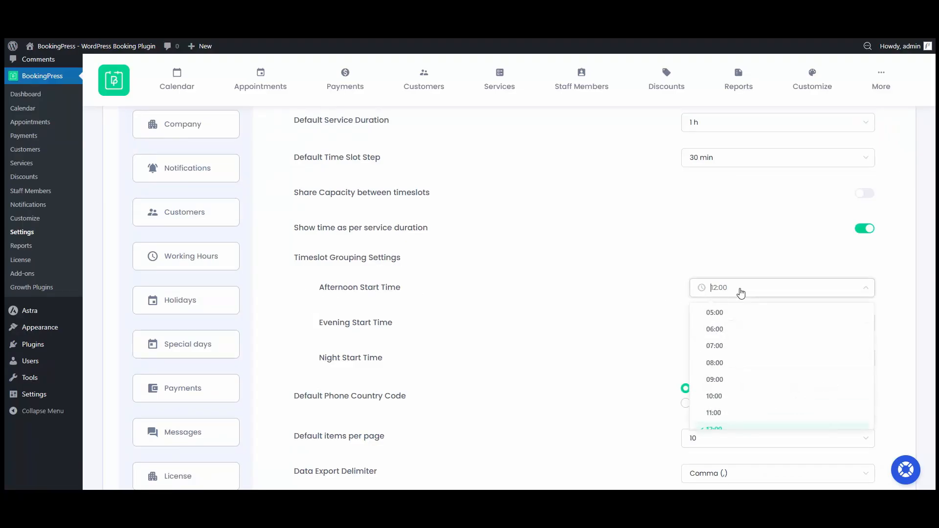
{"action": "left_click", "coordinate": [668, 293]}
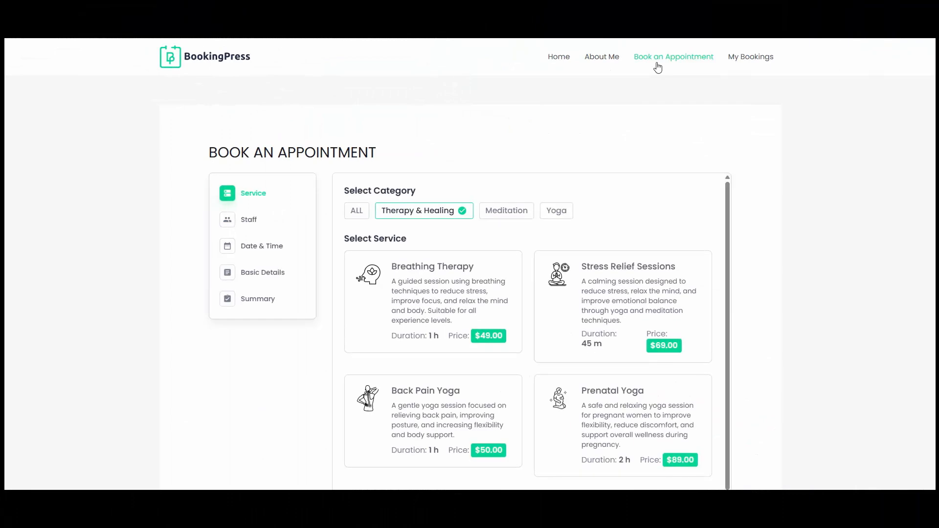
On the Book an Appointment page, choose Breathing Therapy and the first staff member to view the time slots.
{"action": "left_click", "coordinate": [395, 307]}
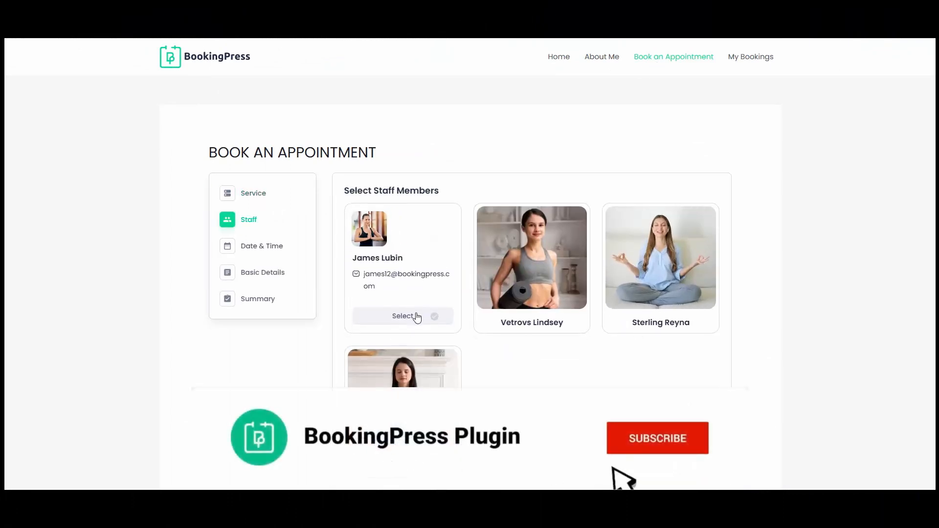
{"action": "left_click", "coordinate": [416, 316]}
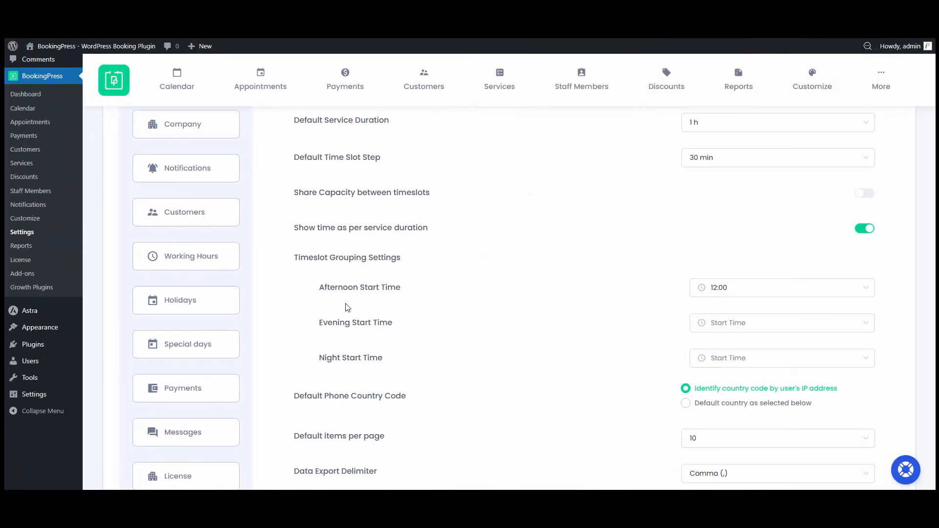
Set Evening Start Time to 17:00 and Night Start Time to 21:00 in General Settings, and save the settings.
{"action": "left_click", "coordinate": [755, 330]}
{"action": "left_click", "coordinate": [717, 419]}
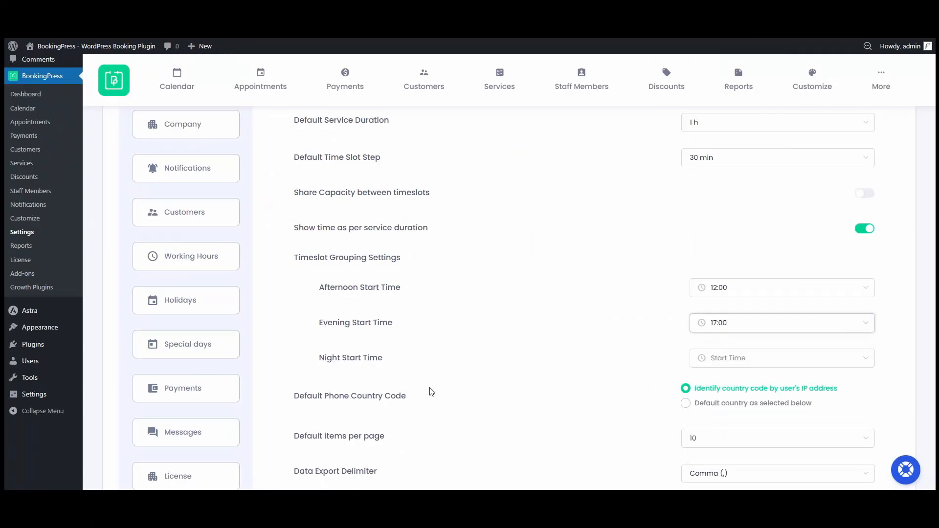
{"action": "left_click", "coordinate": [762, 361]}
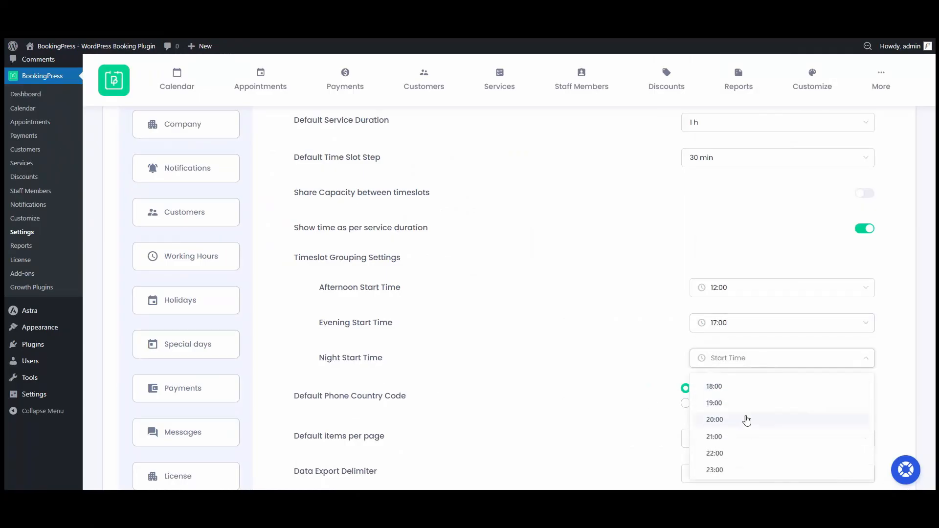
{"action": "left_click", "coordinate": [729, 437]}
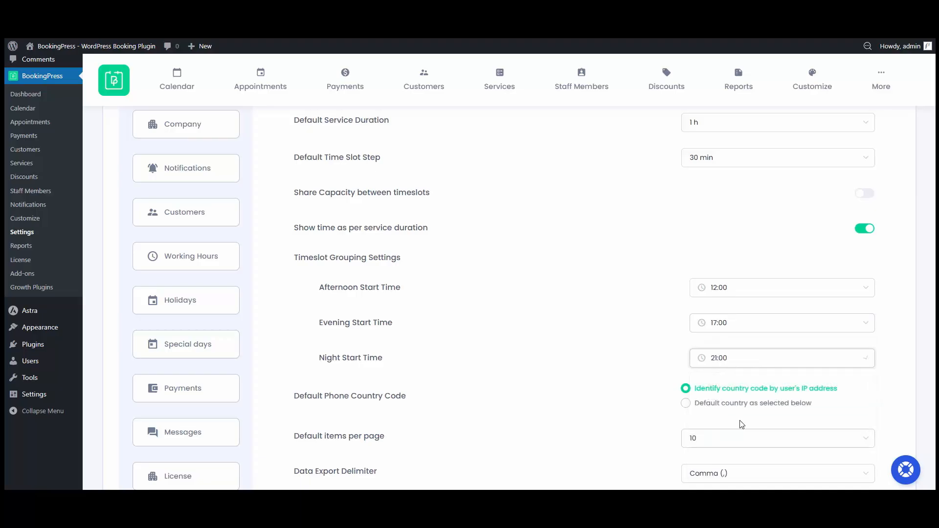
{"action": "scroll", "coordinate": [547, 375], "scroll_direction": "up", "scroll_amount": 2}
{"action": "left_click", "coordinate": [886, 163]}
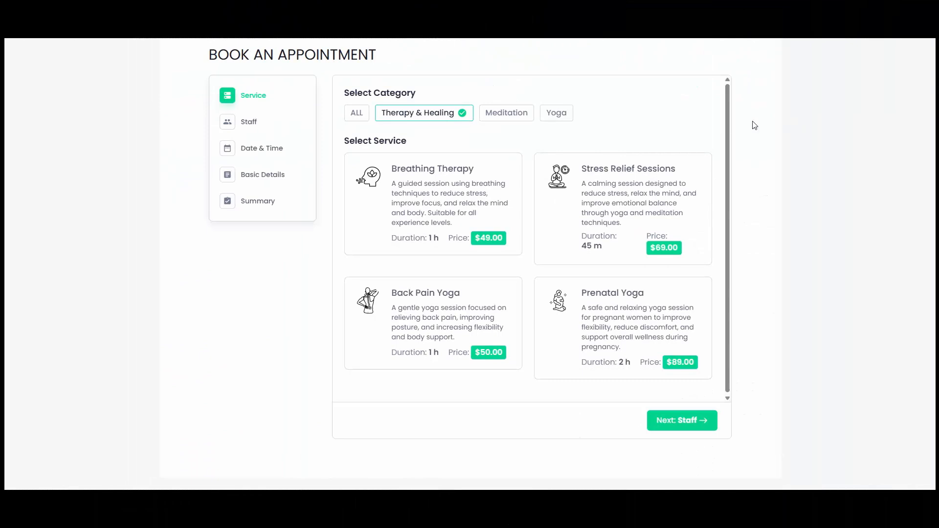
Choose Breathing Therapy on the booking form, proceed to Date & Time, and check the time slot grouping for May 20, 2026.
{"action": "left_click", "coordinate": [456, 197]}
{"action": "left_click", "coordinate": [410, 197]}
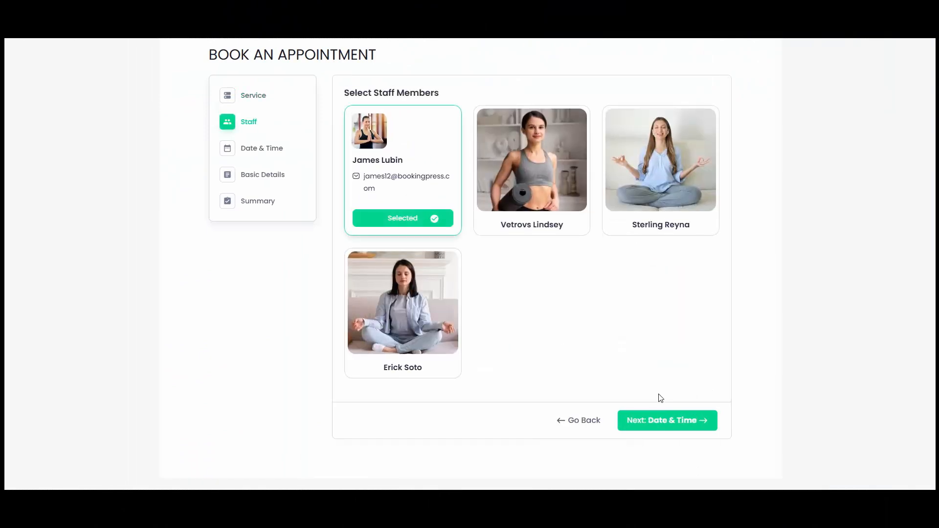
{"action": "left_click", "coordinate": [665, 431]}
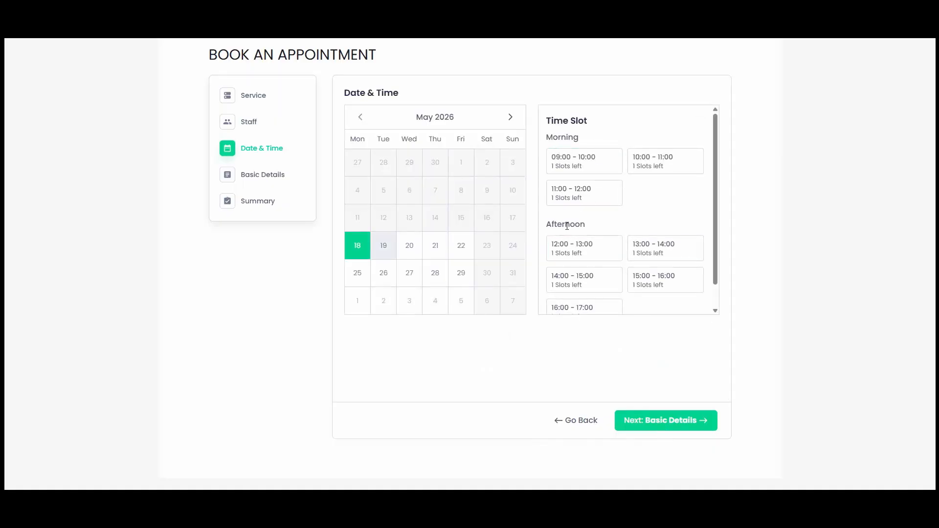
{"action": "scroll", "coordinate": [636, 256], "scroll_direction": "down", "scroll_amount": 1}
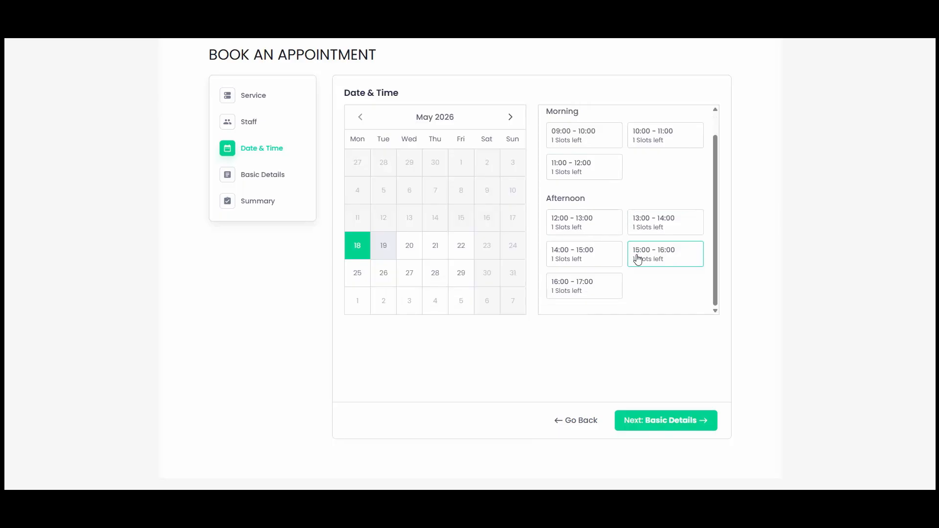
{"action": "left_click", "coordinate": [411, 248]}
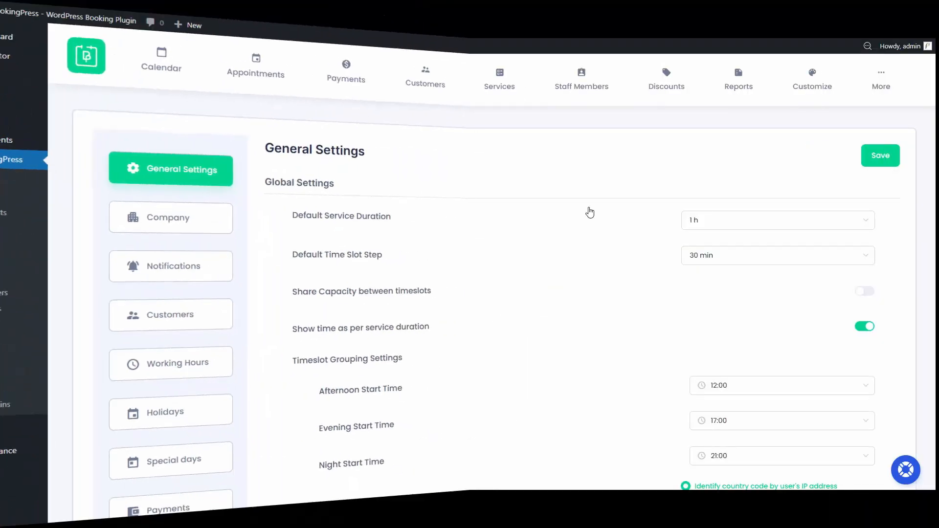
Switch Default Phone Country Code to Default country as selected below and browse the country list.
{"action": "scroll", "coordinate": [589, 211], "scroll_direction": "down", "scroll_amount": 4}
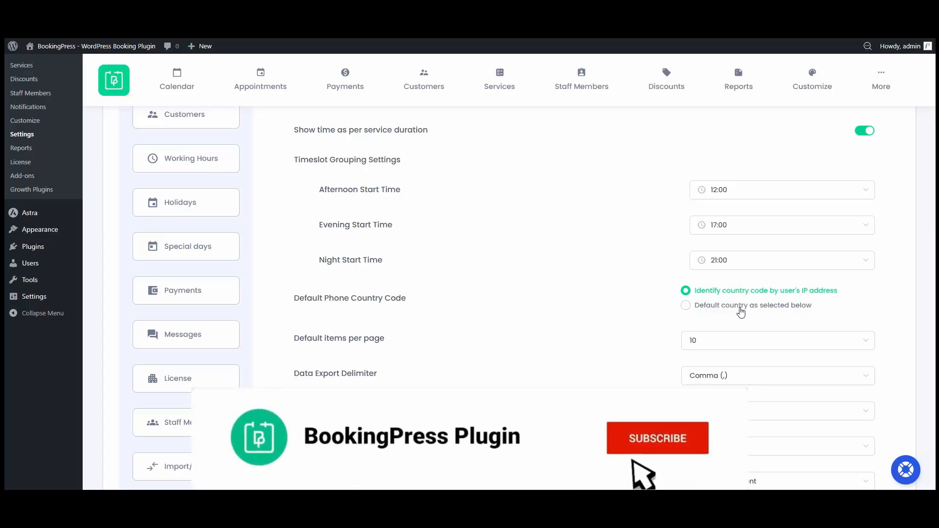
{"action": "left_click", "coordinate": [741, 307]}
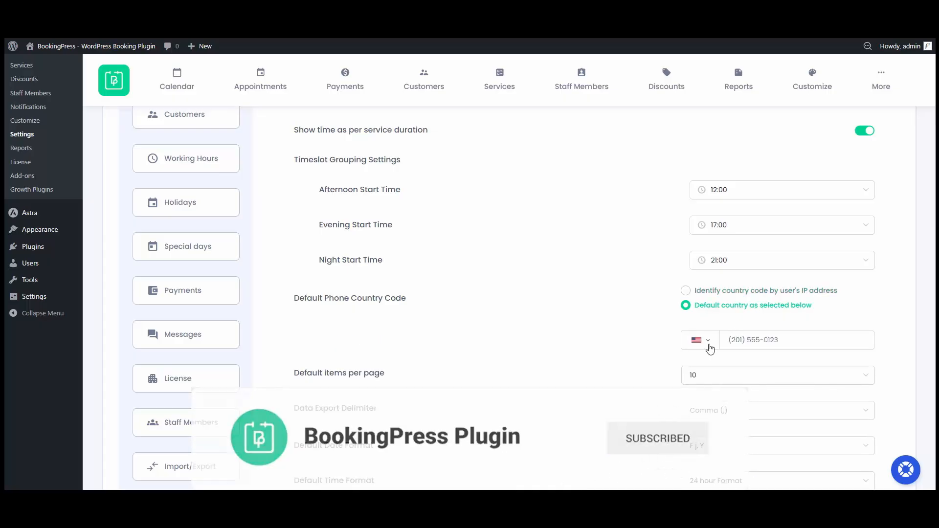
{"action": "left_click", "coordinate": [708, 341]}
{"action": "scroll", "coordinate": [714, 391], "scroll_direction": "down", "scroll_amount": 5}
{"action": "scroll", "coordinate": [719, 425], "scroll_direction": "up", "scroll_amount": 5}
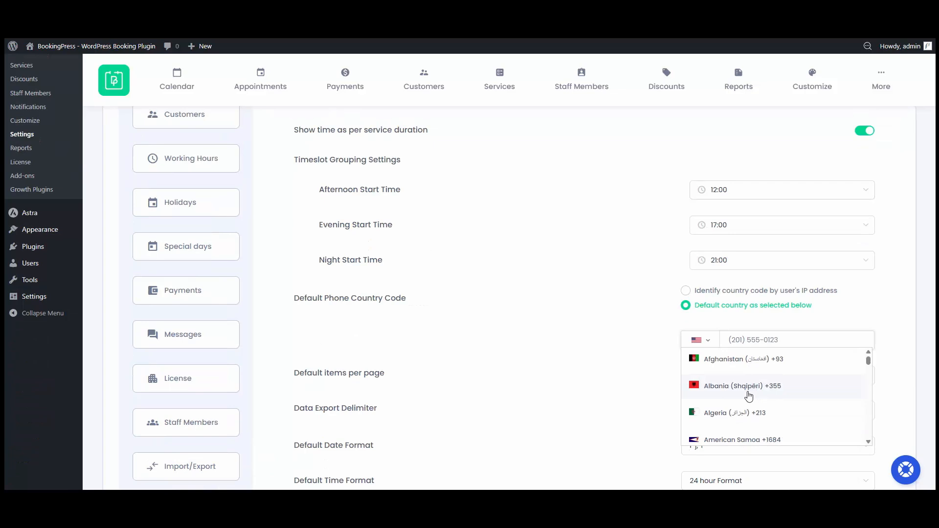
{"action": "scroll", "coordinate": [724, 392], "scroll_direction": "down", "scroll_amount": 5}
{"action": "scroll", "coordinate": [718, 389], "scroll_direction": "up", "scroll_amount": 5}
{"action": "left_click", "coordinate": [639, 352]}
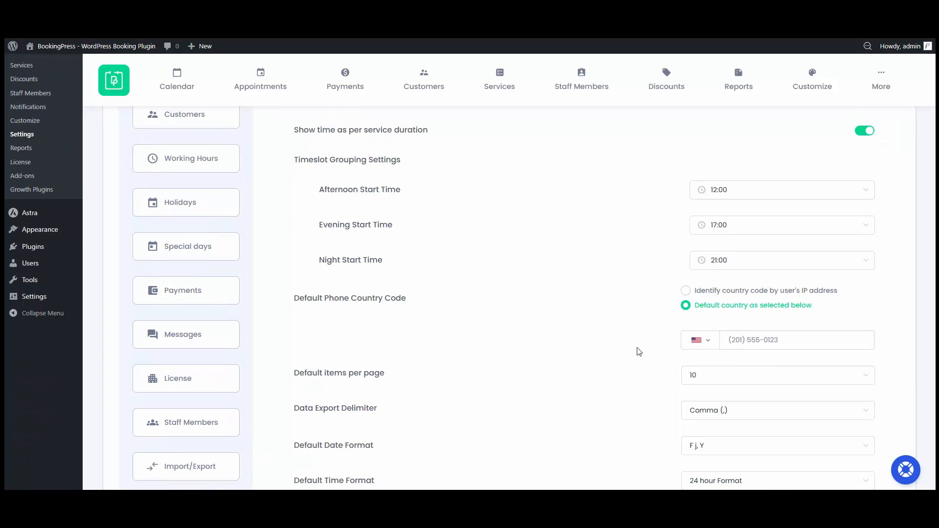
Review the available values for Default items per page in General Settings.
{"action": "scroll", "coordinate": [489, 342], "scroll_direction": "down", "scroll_amount": 1}
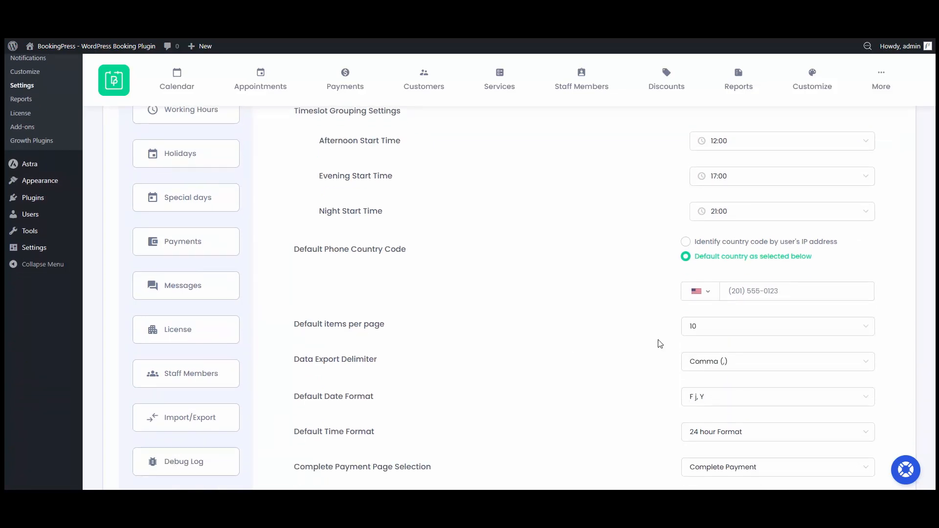
{"action": "left_click", "coordinate": [700, 331]}
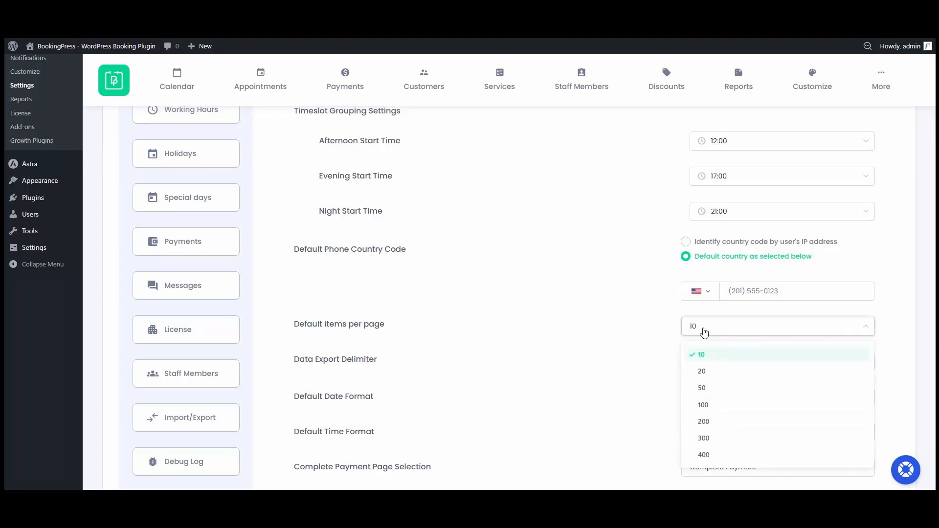
{"action": "left_click", "coordinate": [615, 321]}
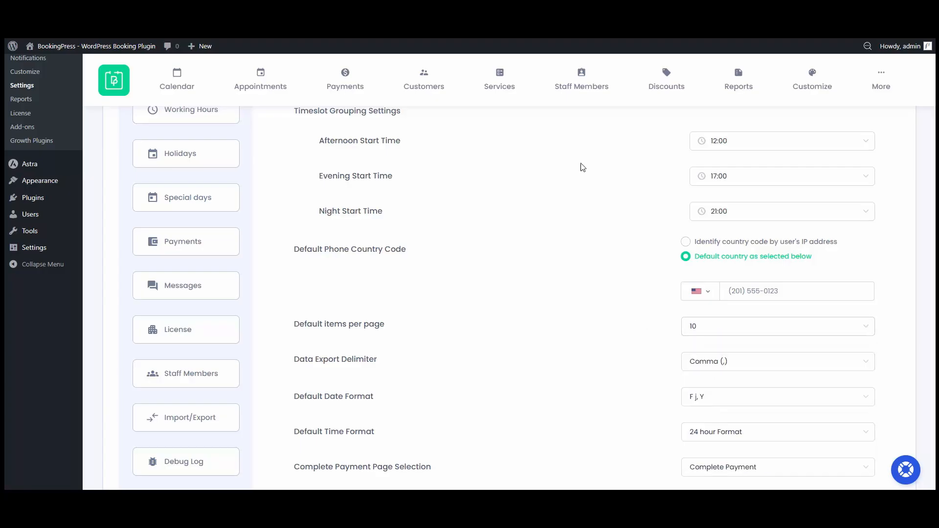
Open the Manage Payments page and examine how many items are listed per page.
{"action": "left_click", "coordinate": [341, 88]}
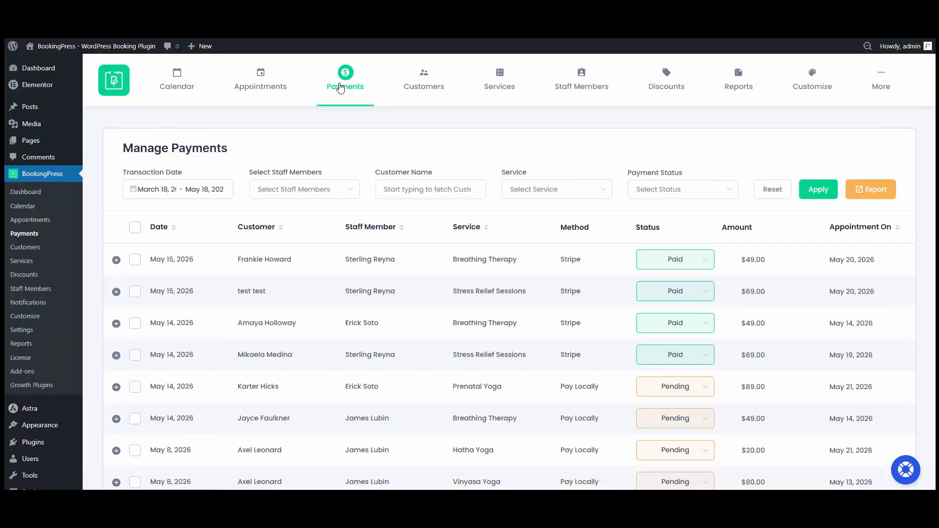
{"action": "scroll", "coordinate": [510, 366], "scroll_direction": "down", "scroll_amount": 1}
{"action": "scroll", "coordinate": [510, 365], "scroll_direction": "down", "scroll_amount": 4}
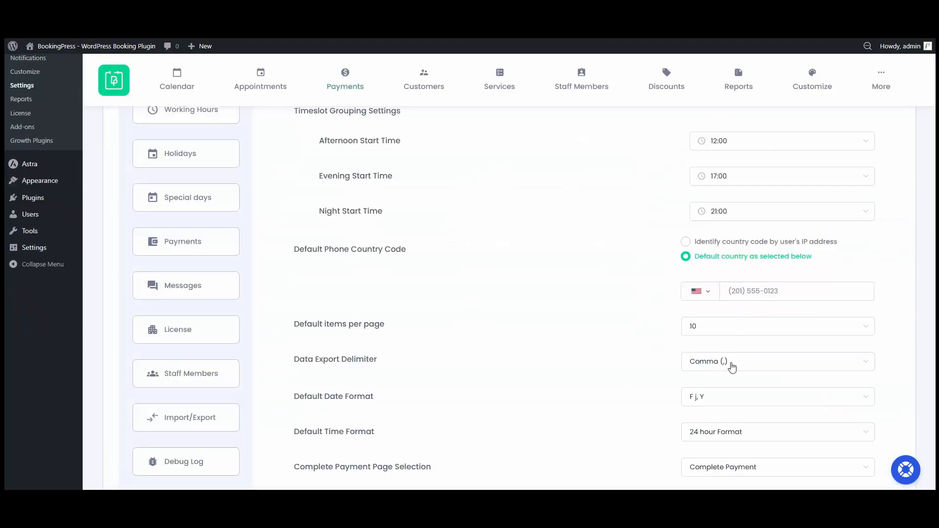
Set Default items per page to 20, save the settings, and check the length of the Manage Payments list.
{"action": "left_click", "coordinate": [765, 332]}
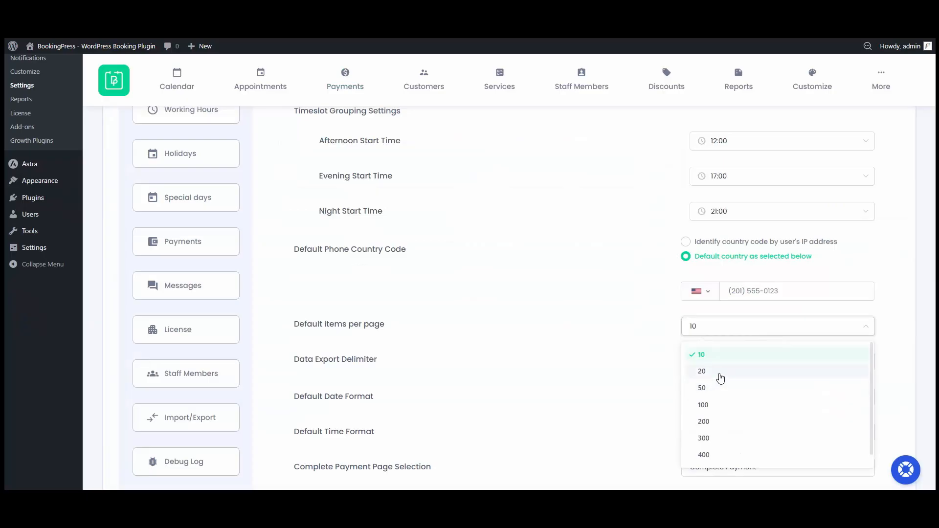
{"action": "left_click", "coordinate": [719, 376]}
{"action": "scroll", "coordinate": [719, 376], "scroll_direction": "up", "scroll_amount": 5}
{"action": "left_click", "coordinate": [890, 160]}
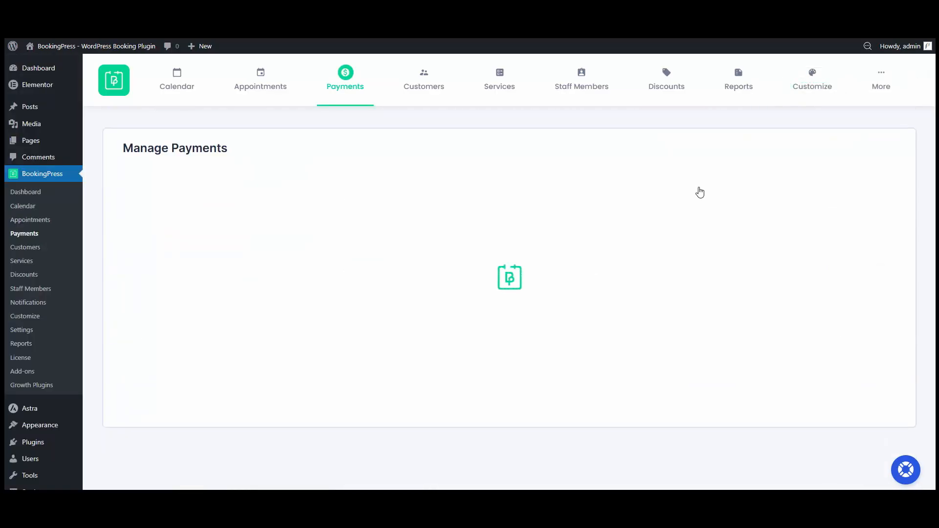
{"action": "scroll", "coordinate": [451, 247], "scroll_direction": "down", "scroll_amount": 10}
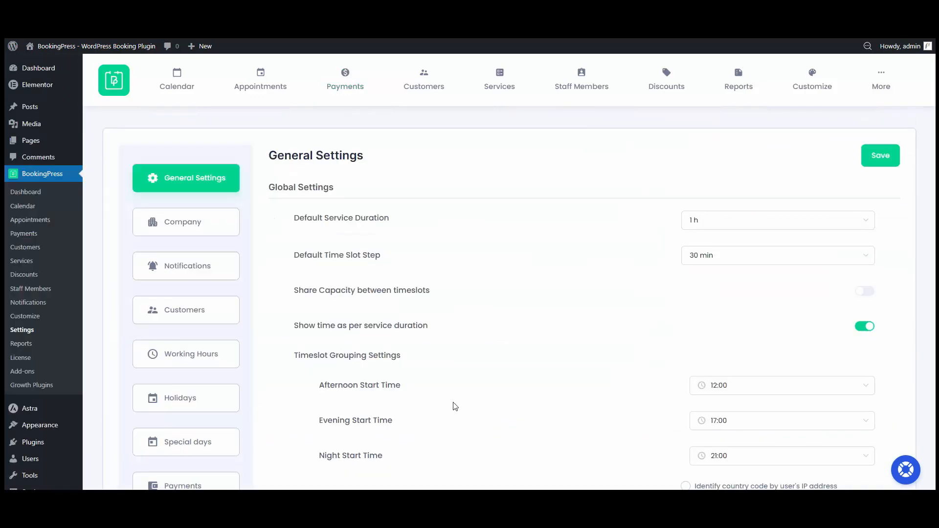
Review the Data Export Delimiter options in General Settings and choose Comma (,).
{"action": "scroll", "coordinate": [489, 381], "scroll_direction": "down", "scroll_amount": 6}
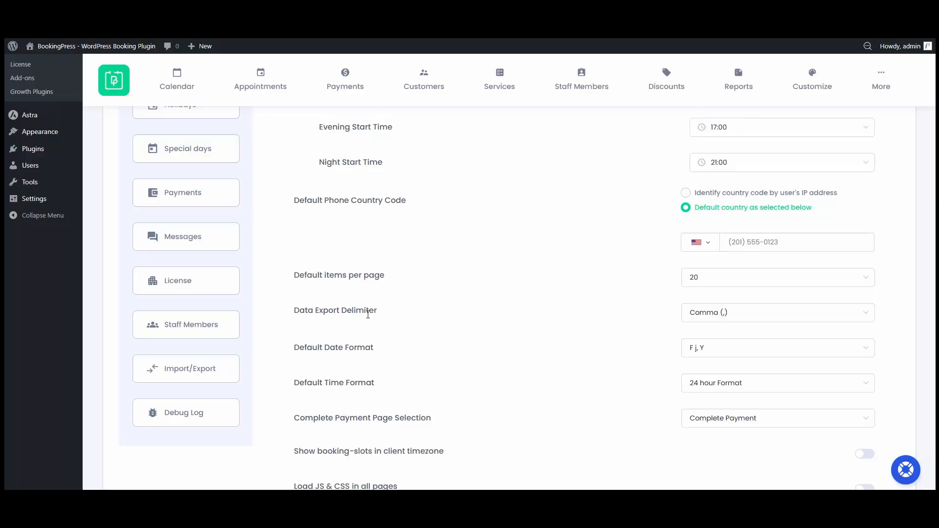
{"action": "left_click", "coordinate": [734, 317]}
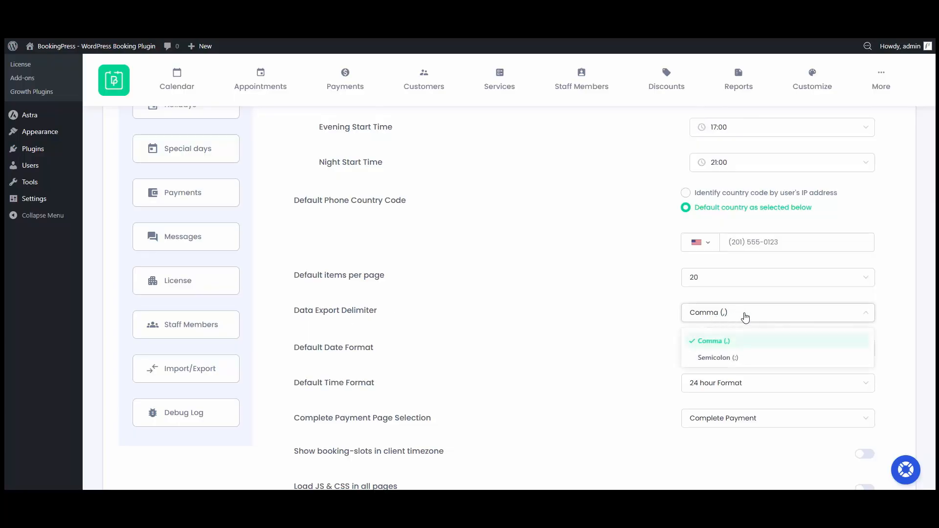
{"action": "left_click", "coordinate": [748, 343]}
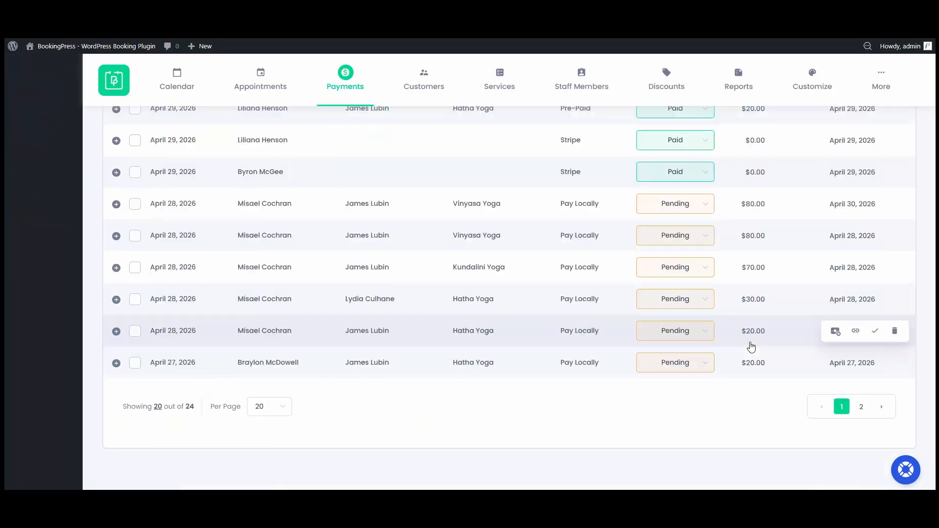
Export the payments from Manage Payments with the preselected fields and open the downloaded Bookingpress-export-payment.csv.
{"action": "scroll", "coordinate": [751, 348], "scroll_direction": "up", "scroll_amount": 12}
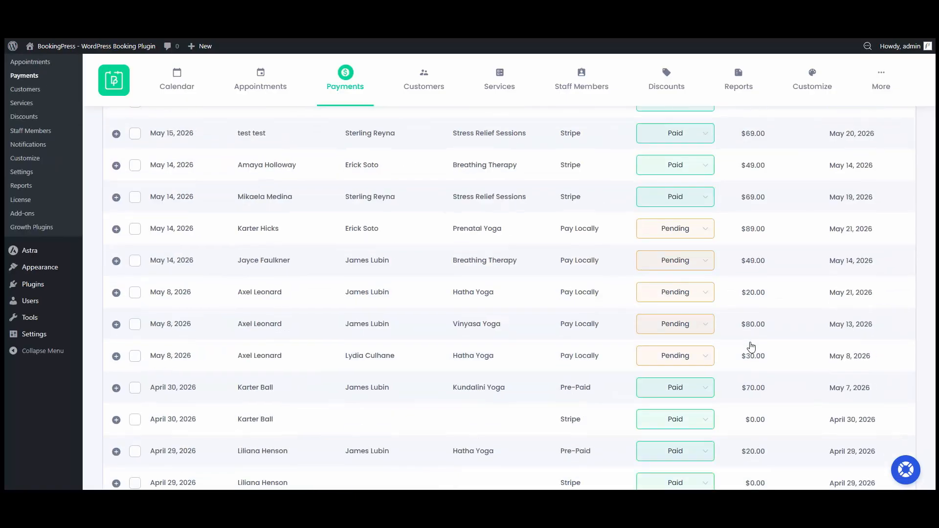
{"action": "left_click", "coordinate": [884, 190]}
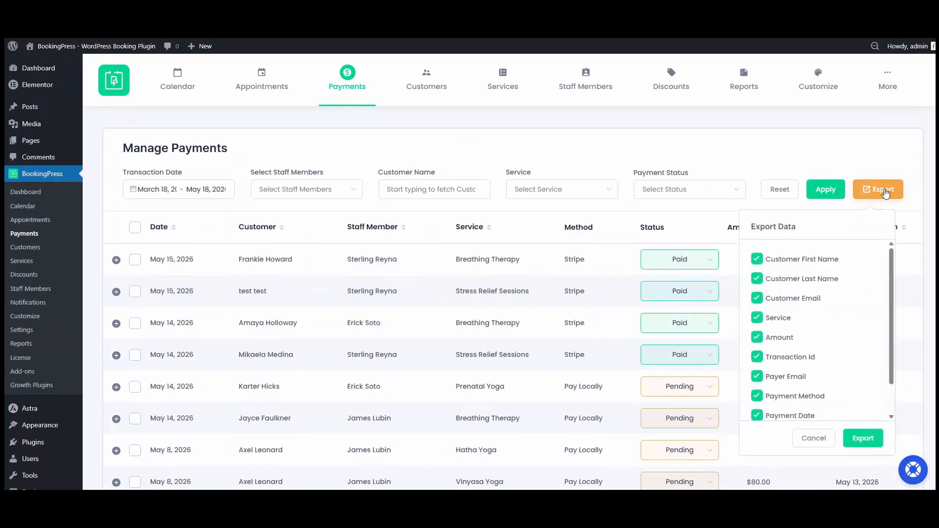
{"action": "left_click", "coordinate": [861, 440]}
{"action": "key", "text": "Return"}
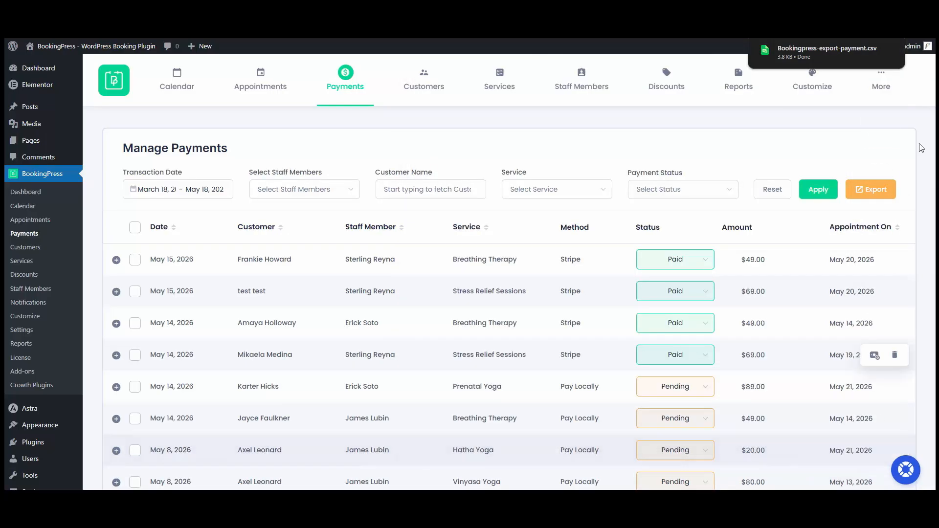
{"action": "left_click", "coordinate": [847, 50]}
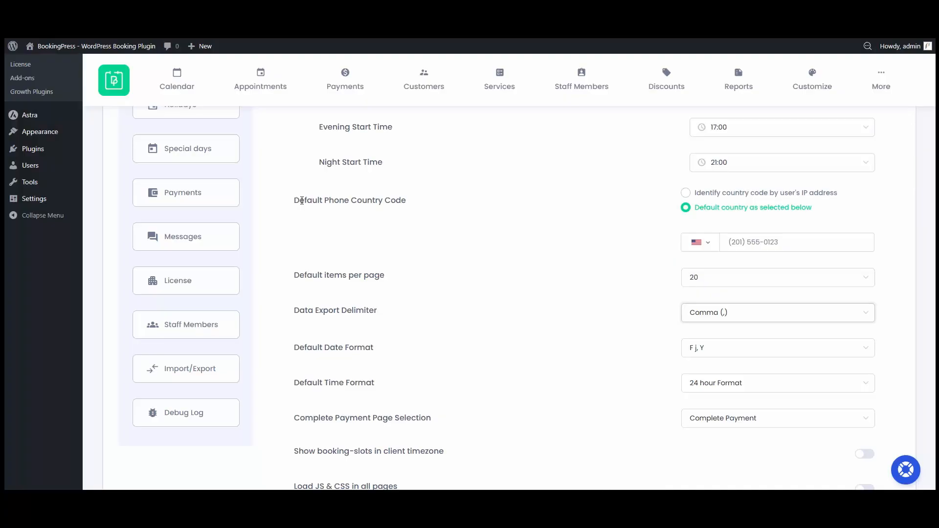
Set the Data Export Delimiter to Semicolon (;) and save the general settings.
{"action": "left_click", "coordinate": [743, 317]}
{"action": "left_click", "coordinate": [728, 360]}
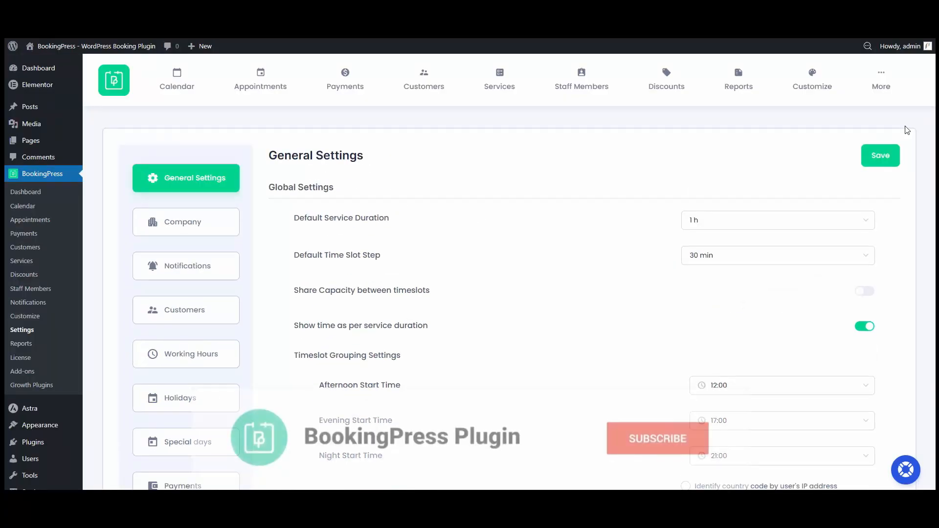
{"action": "left_click", "coordinate": [874, 152]}
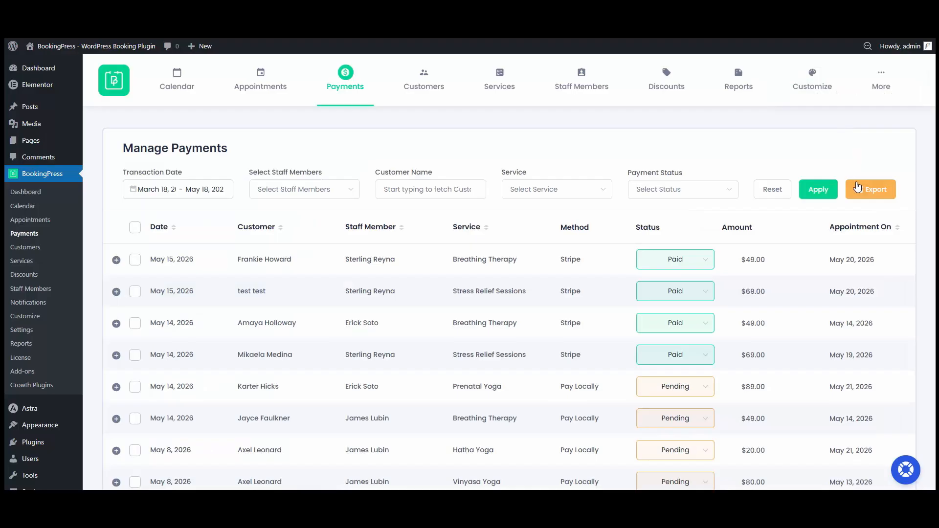
Export the payments again using the semicolon delimiter and open the newly downloaded file.
{"action": "left_click", "coordinate": [869, 195]}
{"action": "left_click", "coordinate": [870, 191]}
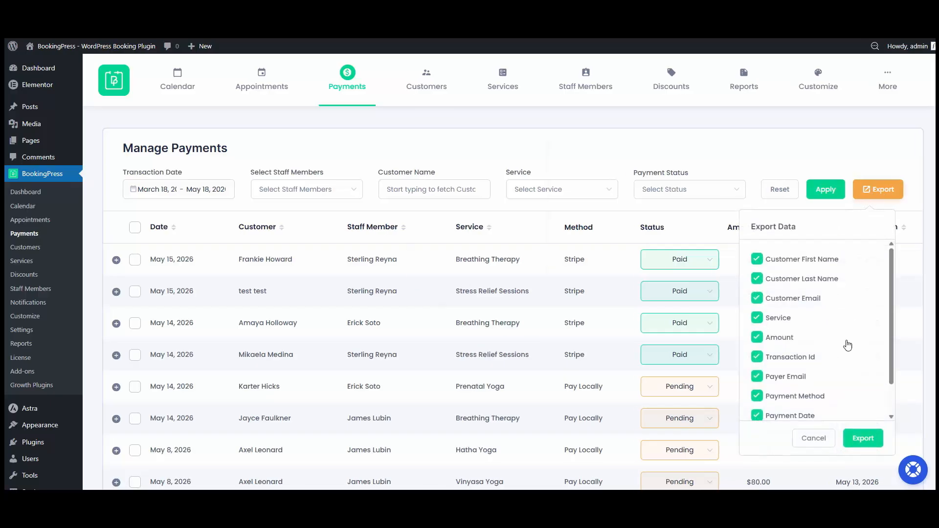
{"action": "left_click", "coordinate": [858, 441]}
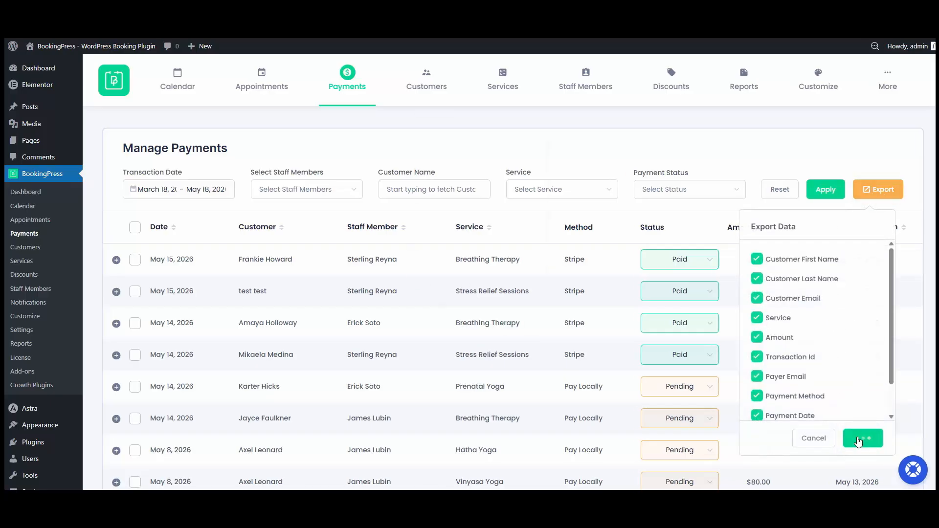
{"action": "key", "text": "Return"}
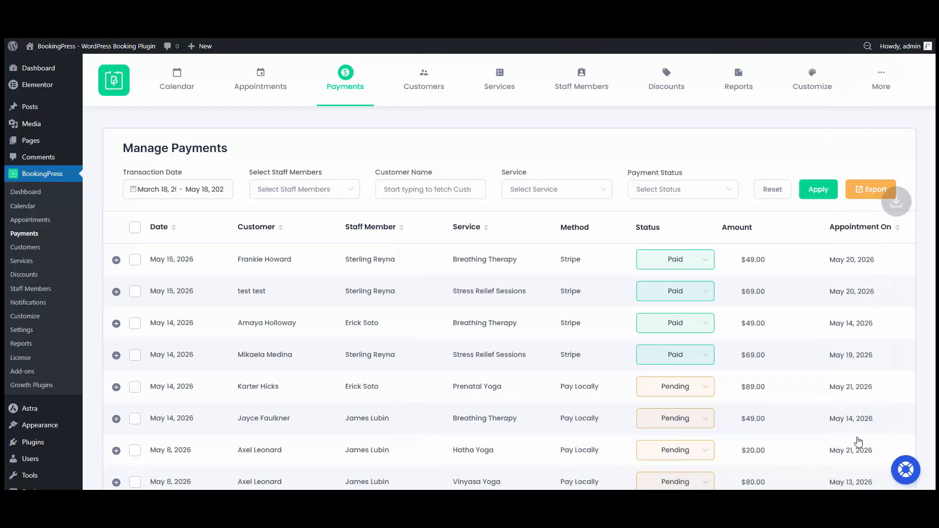
{"action": "left_click", "coordinate": [843, 44]}
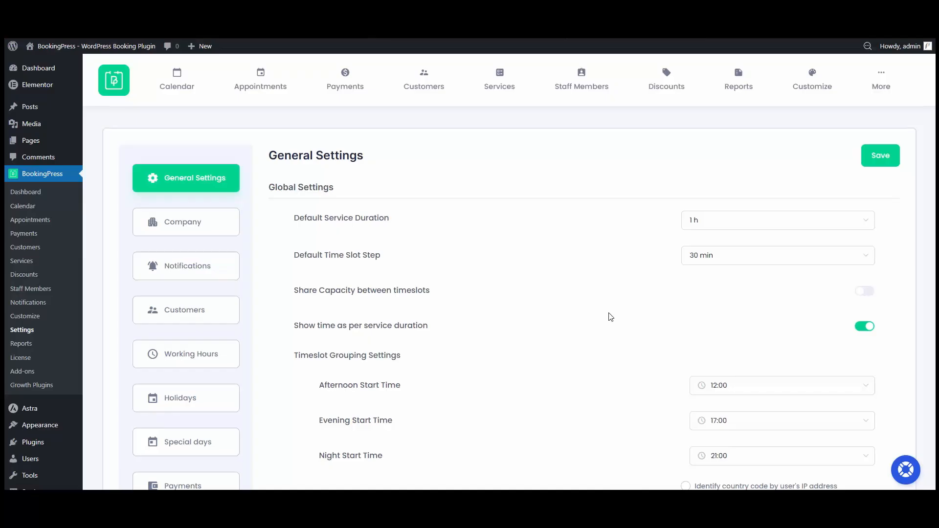
Set Default Date Format to Y-m-d, save the settings, and check the dates in the Manage Payments list.
{"action": "scroll", "coordinate": [611, 317], "scroll_direction": "down", "scroll_amount": 6}
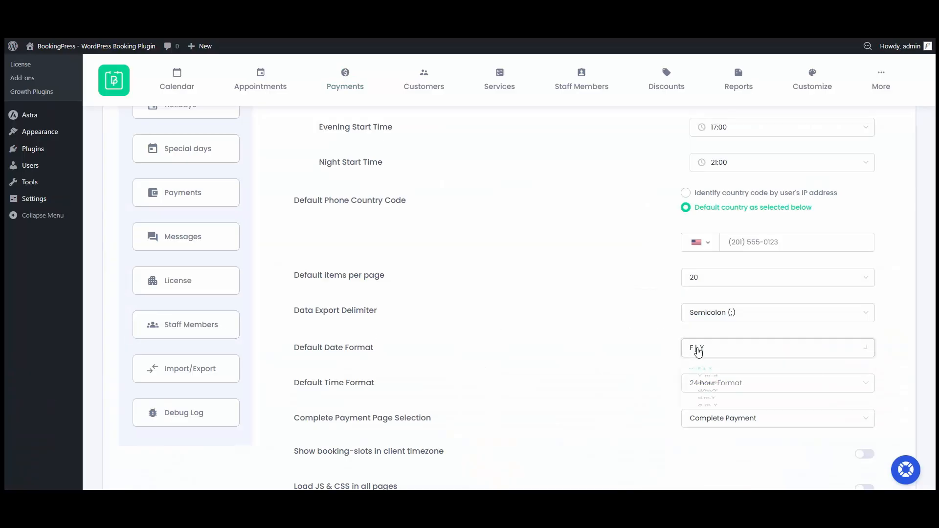
{"action": "left_click", "coordinate": [698, 351]}
{"action": "left_click", "coordinate": [741, 393]}
{"action": "scroll", "coordinate": [602, 390], "scroll_direction": "up", "scroll_amount": 6}
{"action": "left_click", "coordinate": [869, 165]}
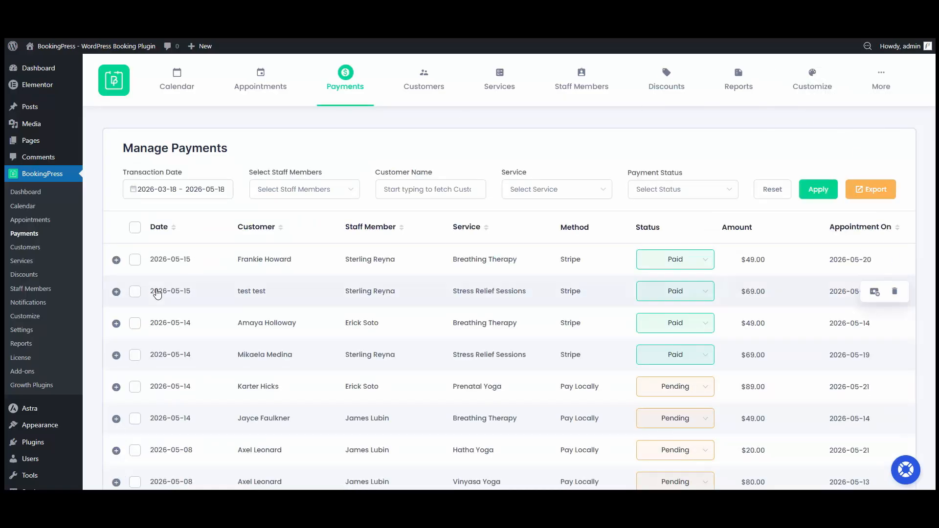
{"action": "scroll", "coordinate": [159, 390], "scroll_direction": "down", "scroll_amount": 5}
{"action": "scroll", "coordinate": [161, 414], "scroll_direction": "up", "scroll_amount": 5}
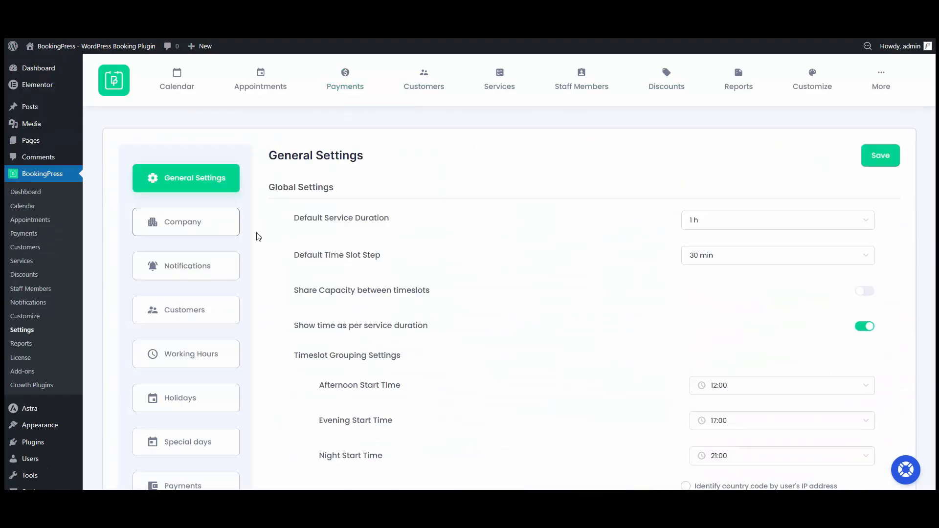
Review the available options for Default Time Format in General Settings.
{"action": "scroll", "coordinate": [532, 279], "scroll_direction": "down", "scroll_amount": 8}
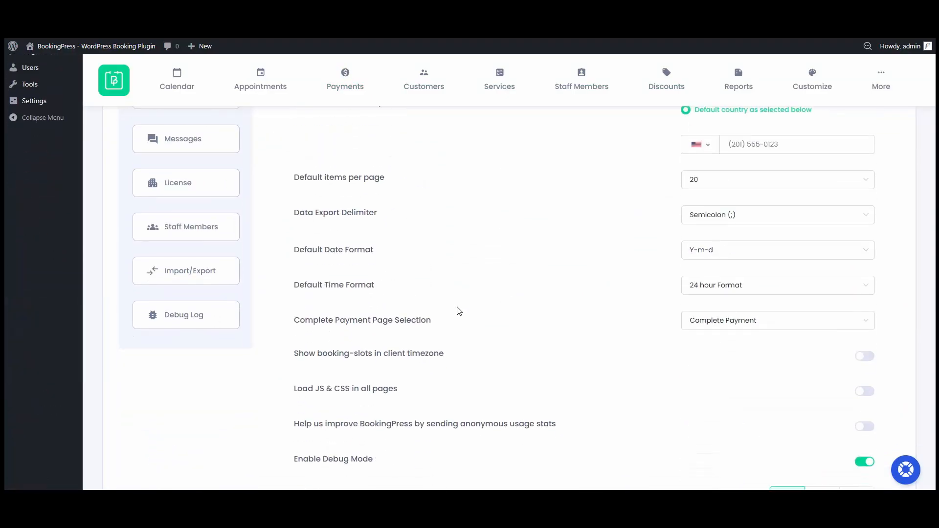
{"action": "left_click", "coordinate": [710, 292]}
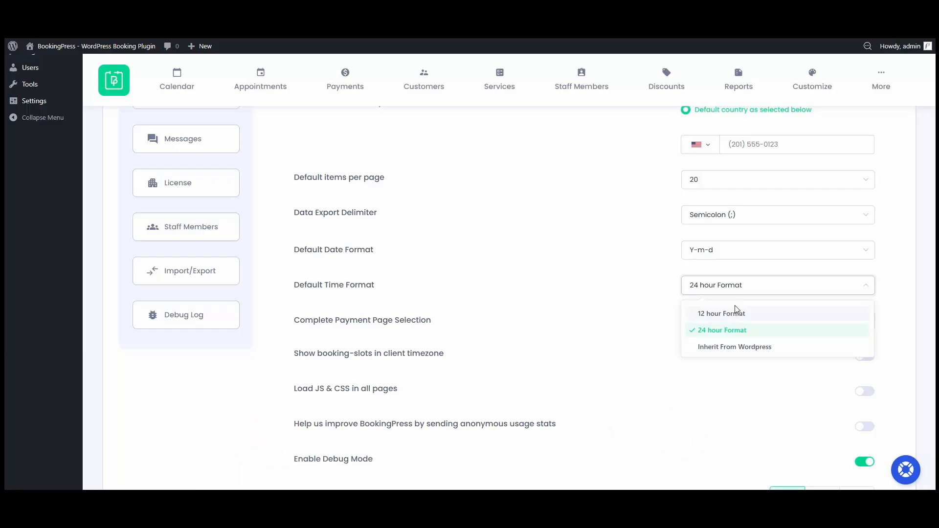
{"action": "left_click", "coordinate": [650, 297]}
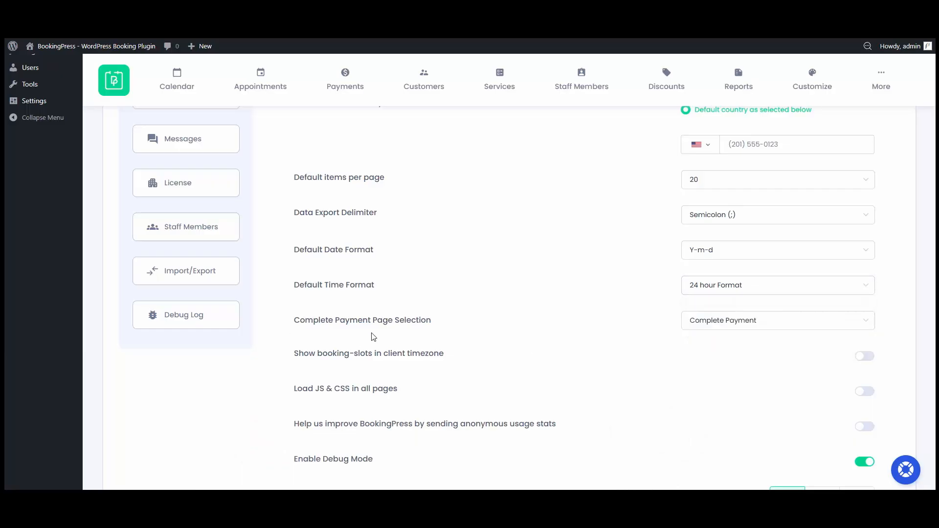
Browse the pages available for Complete Payment Page Selection without changing the selection.
{"action": "left_click", "coordinate": [713, 324]}
{"action": "scroll", "coordinate": [721, 410], "scroll_direction": "down", "scroll_amount": 5}
{"action": "scroll", "coordinate": [724, 391], "scroll_direction": "up", "scroll_amount": 5}
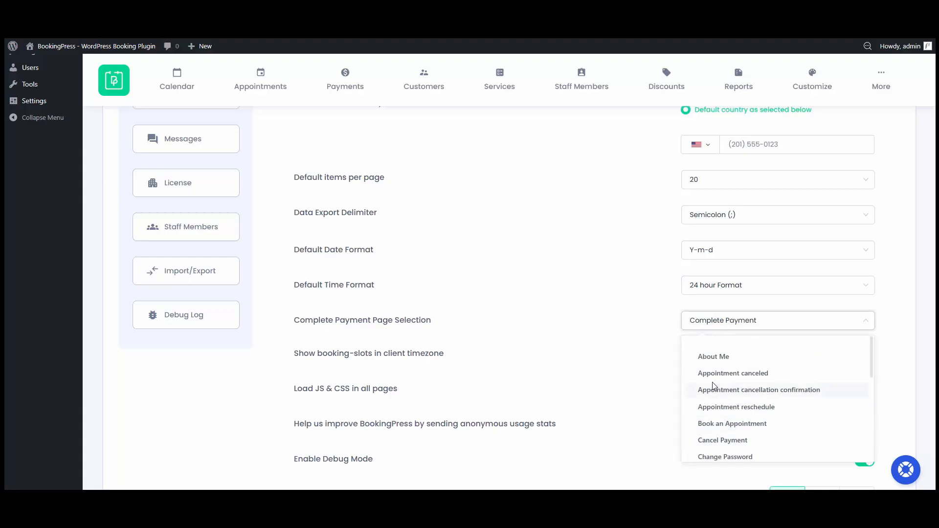
{"action": "left_click", "coordinate": [651, 333]}
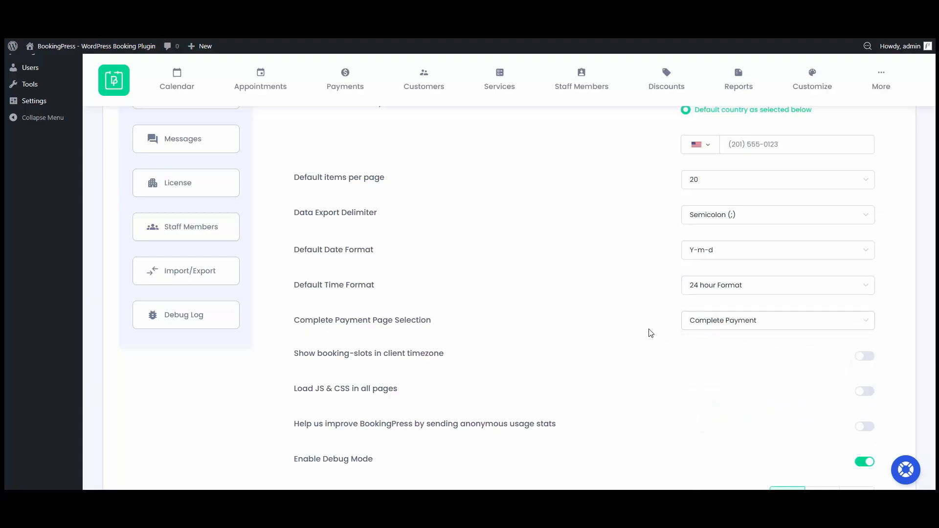
Try the alternative BookingPress Loader styles, choose the third, circular one, and save the general settings.
{"action": "scroll", "coordinate": [587, 323], "scroll_direction": "down", "scroll_amount": 2}
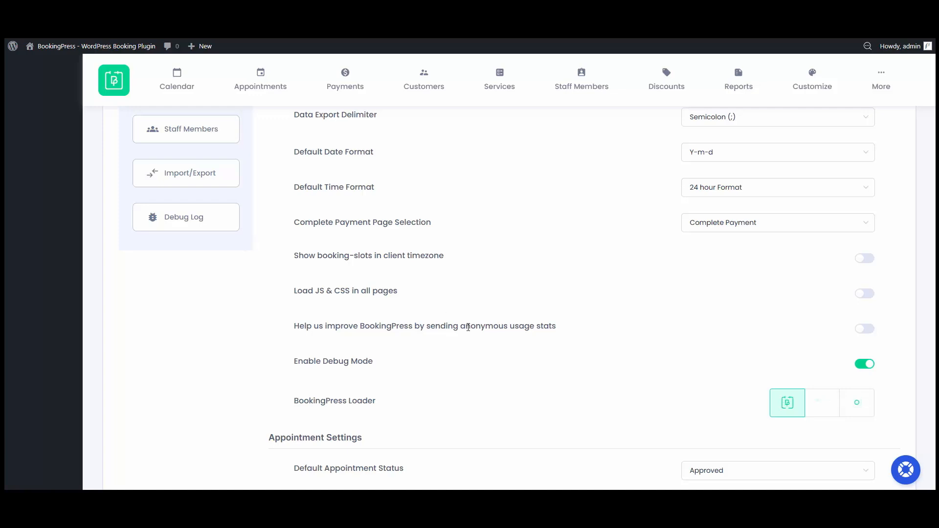
{"action": "scroll", "coordinate": [392, 328], "scroll_direction": "down", "scroll_amount": 1}
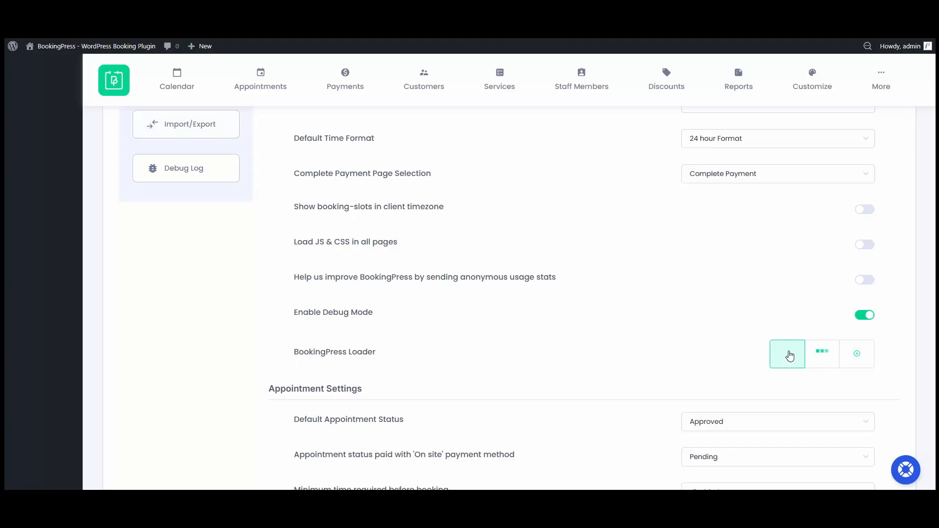
{"action": "left_click", "coordinate": [820, 362]}
{"action": "left_click", "coordinate": [860, 357]}
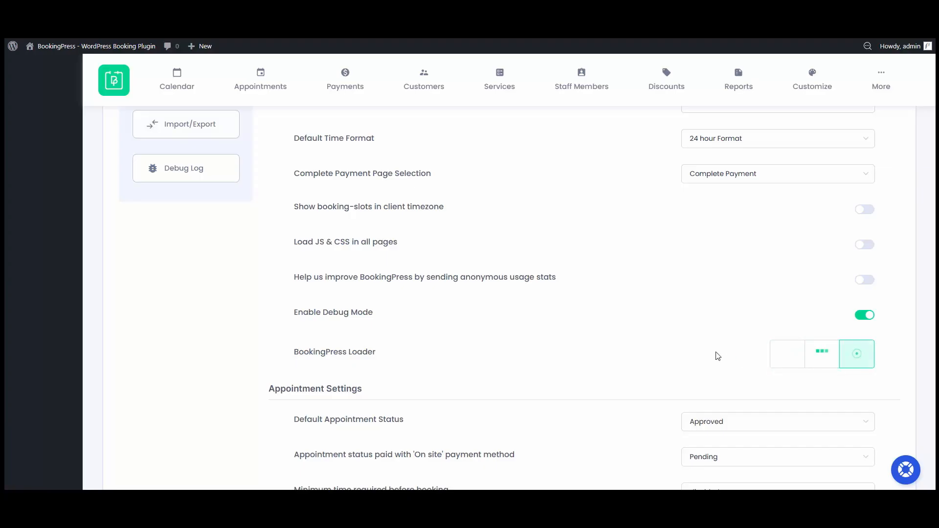
{"action": "scroll", "coordinate": [717, 356], "scroll_direction": "up", "scroll_amount": 10}
{"action": "left_click", "coordinate": [885, 157]}
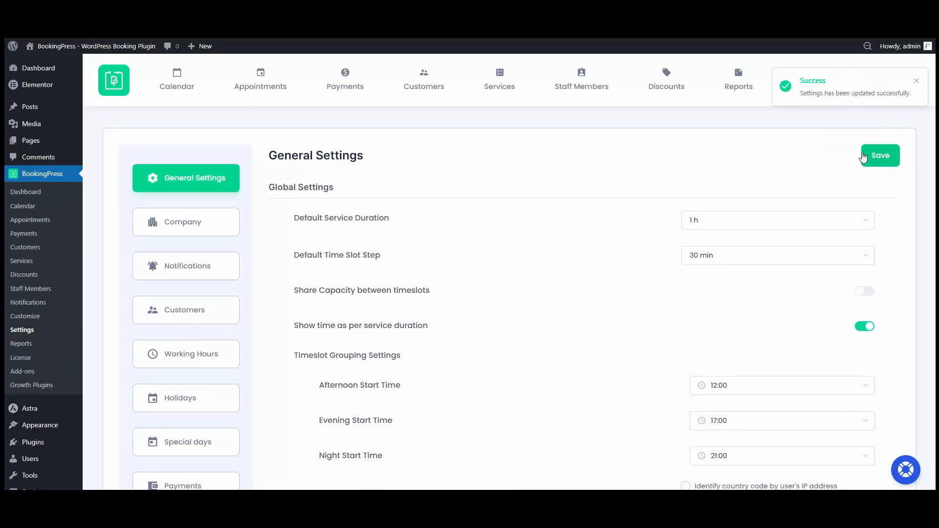